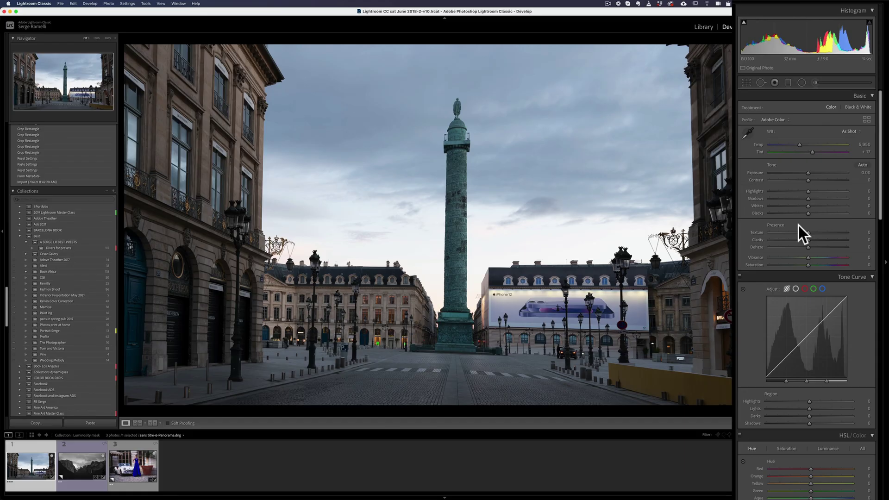
Step: Raise Shadows to +53 on the Place Vendôme photo and start a graduated filter
{"action": "left_click_drag", "start_coordinate": [808, 198], "coordinate": [826, 210]}
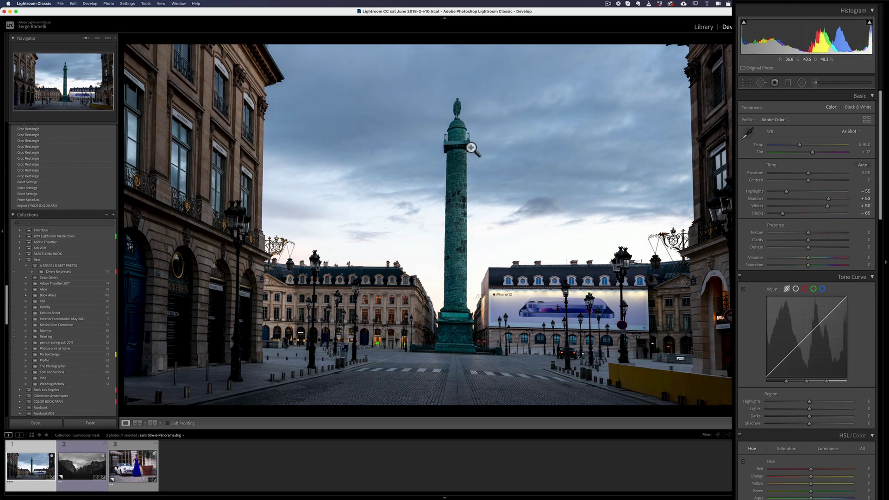
{"action": "left_click", "coordinate": [786, 82]}
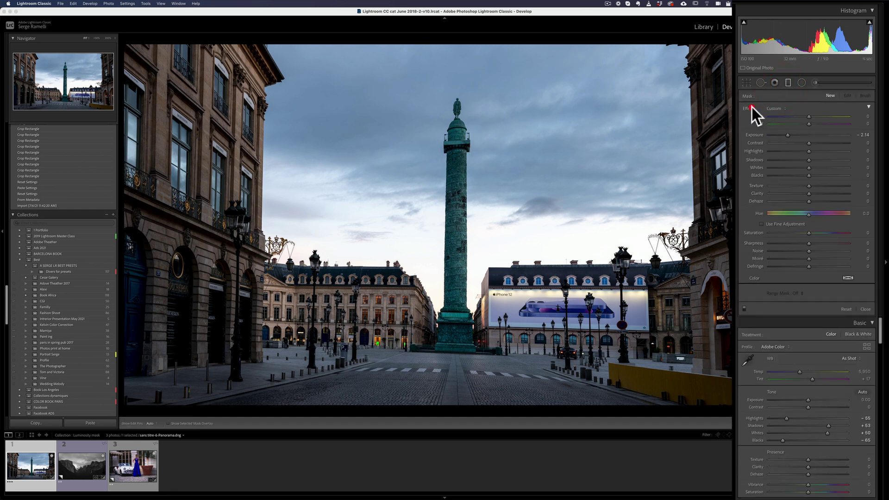
Step: Reset the filter exposure, set it to -1.19, and drag the gradient down over the sky
{"action": "double_click", "coordinate": [752, 107]}
{"action": "left_click_drag", "start_coordinate": [807, 136], "coordinate": [796, 135]}
{"action": "left_click_drag", "start_coordinate": [553, 142], "coordinate": [551, 294]}
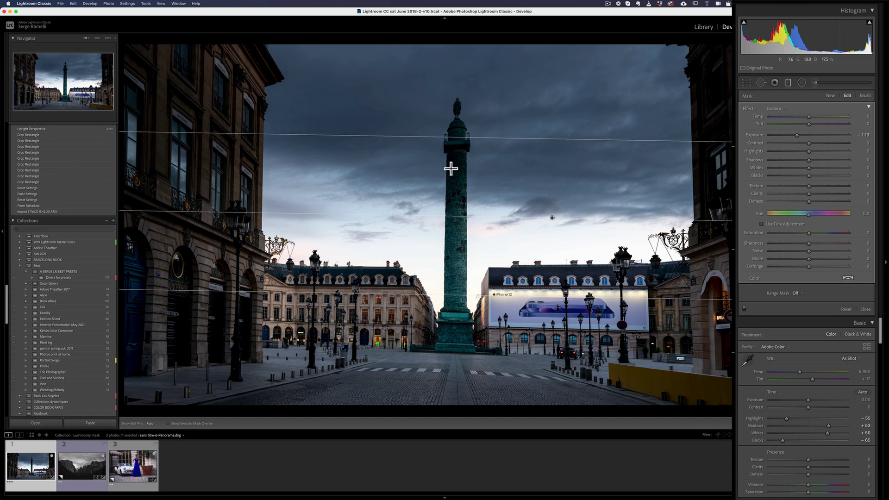
Step: Add a Luminance range mask to the sky filter and preview which tones it covers
{"action": "left_click", "coordinate": [794, 292]}
{"action": "left_click", "coordinate": [795, 310]}
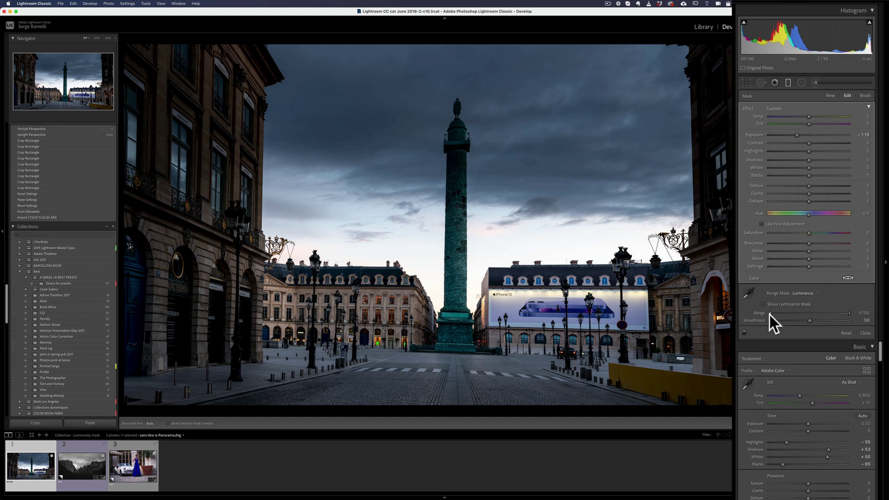
{"action": "key", "text": "alt"}
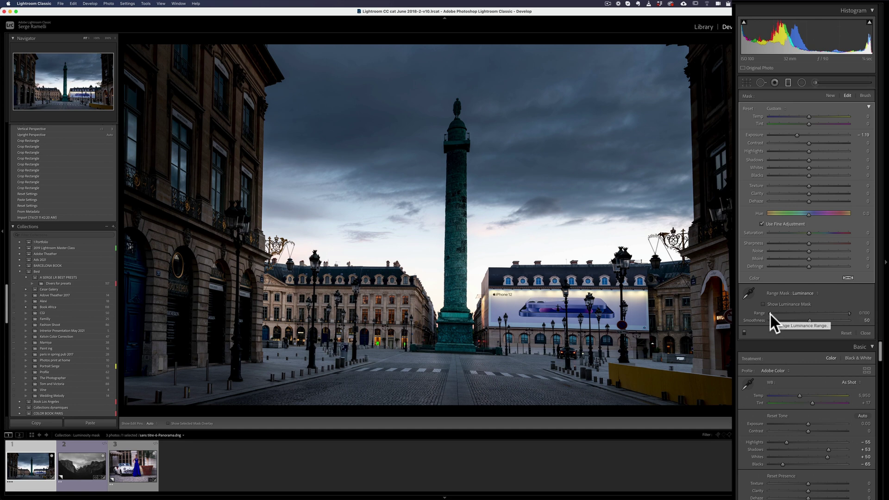
{"action": "mouse_move", "coordinate": [770, 315]}
{"action": "left_mouse_down"}
{"action": "mouse_move", "coordinate": [818, 315]}
{"action": "mouse_move", "coordinate": [759, 313]}
{"action": "left_mouse_up"}
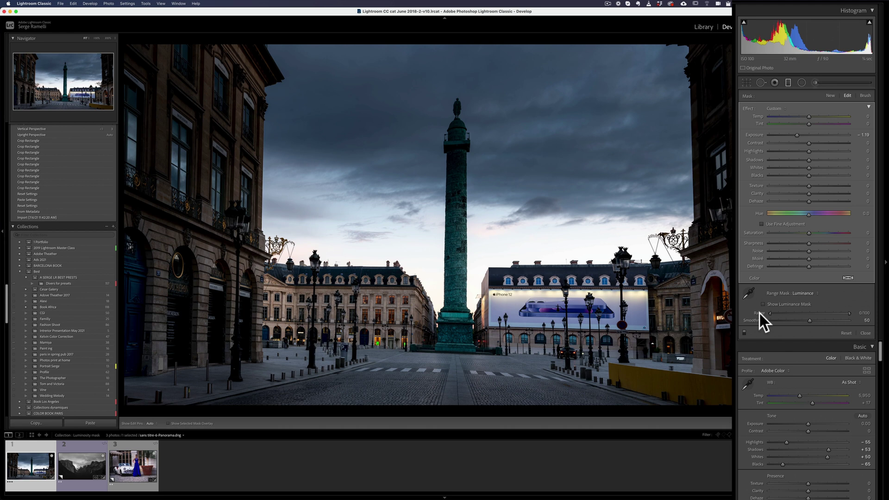
{"action": "key", "text": "alt"}
{"action": "left_click", "coordinate": [771, 313], "text": "alt"}
Step: Ease the filter exposure to -1.08 and check the red mask overlay on and off
{"action": "left_click_drag", "start_coordinate": [797, 134], "coordinate": [798, 137]}
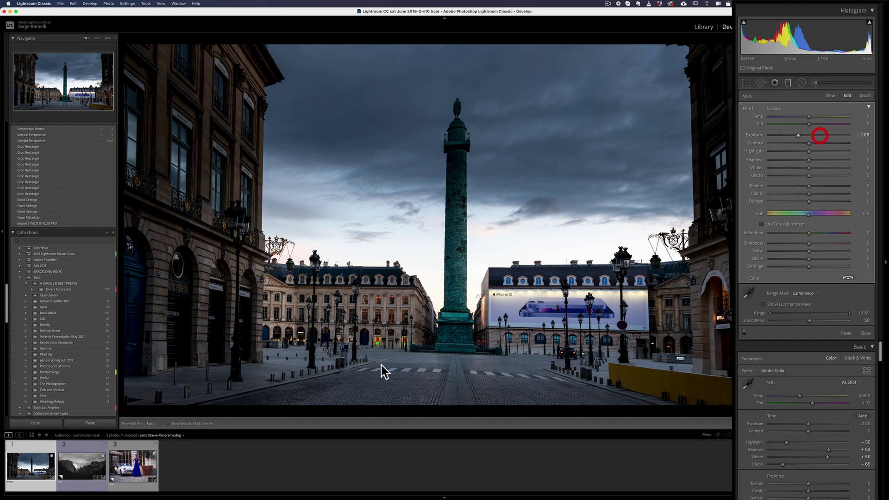
{"action": "left_click", "coordinate": [182, 423]}
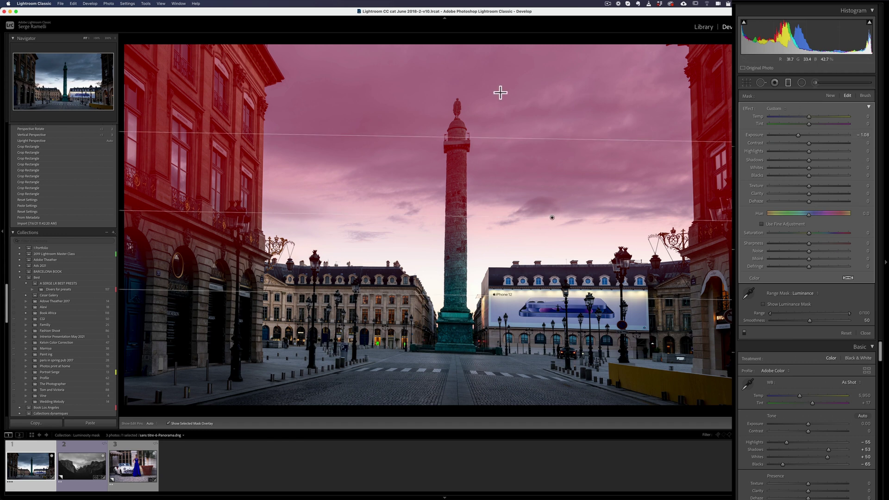
{"action": "left_click", "coordinate": [169, 423]}
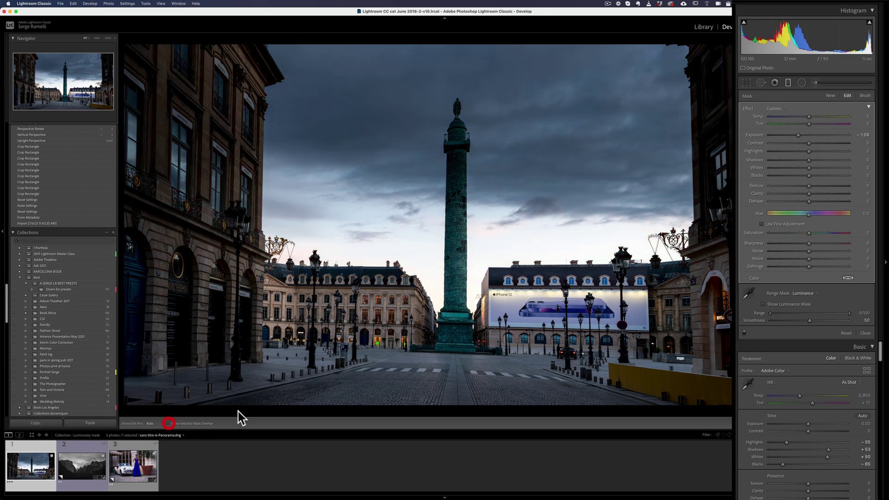
{"action": "key", "text": "alt"}
Step: Set the luminance range to 78/100 while previewing, comparing the filter on and off
{"action": "left_click_drag", "start_coordinate": [770, 312], "coordinate": [835, 315]}
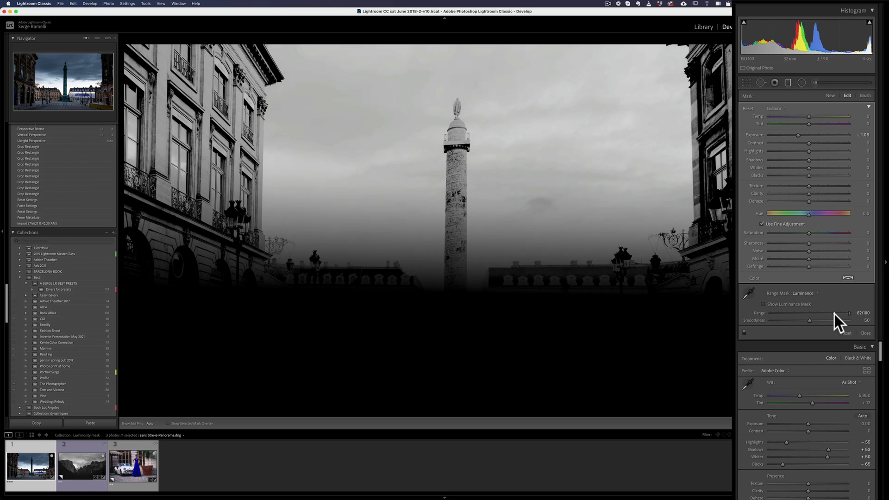
{"action": "left_click_drag", "start_coordinate": [834, 313], "coordinate": [769, 313]}
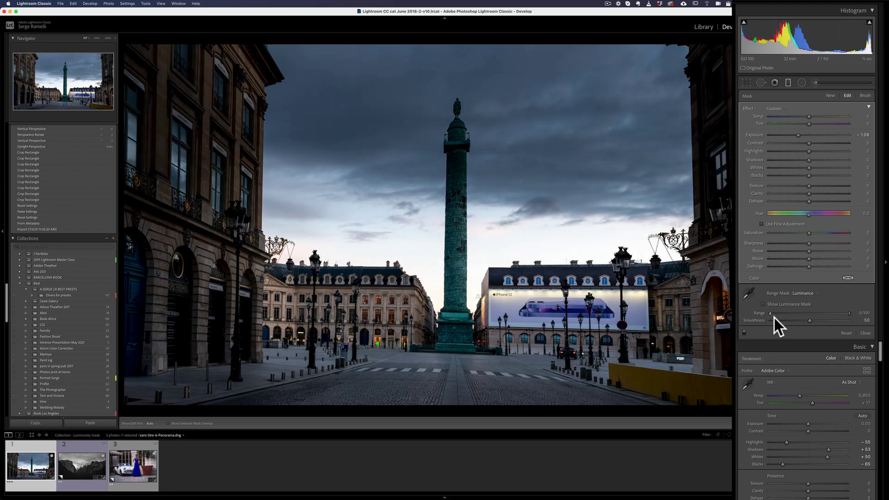
{"action": "left_click_drag", "start_coordinate": [815, 316], "coordinate": [829, 315]}
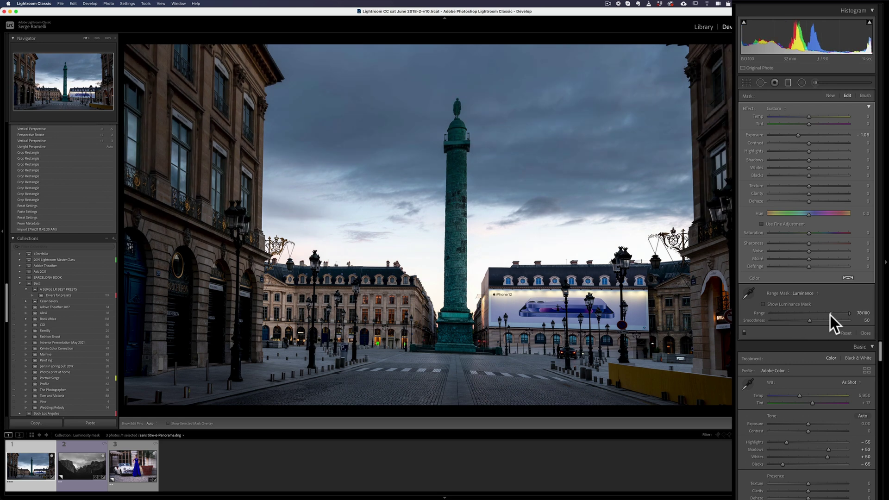
{"action": "left_click", "coordinate": [799, 311]}
{"action": "left_click", "coordinate": [745, 333]}
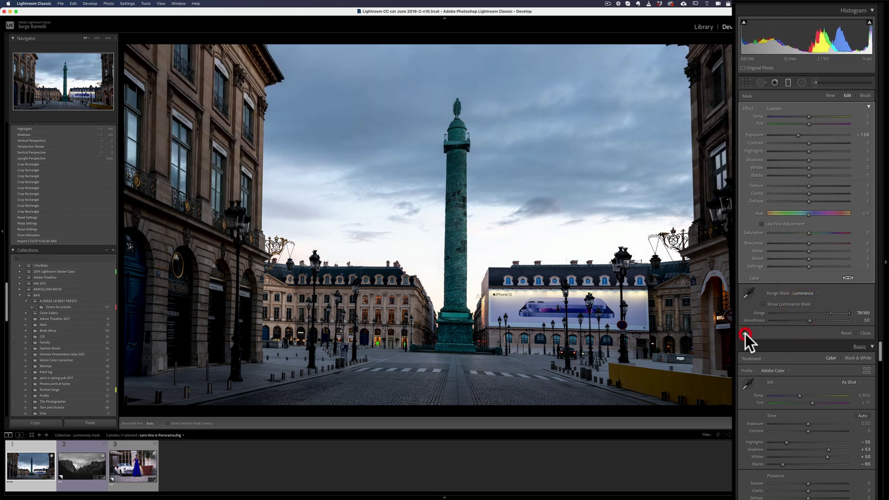
{"action": "left_click", "coordinate": [745, 332]}
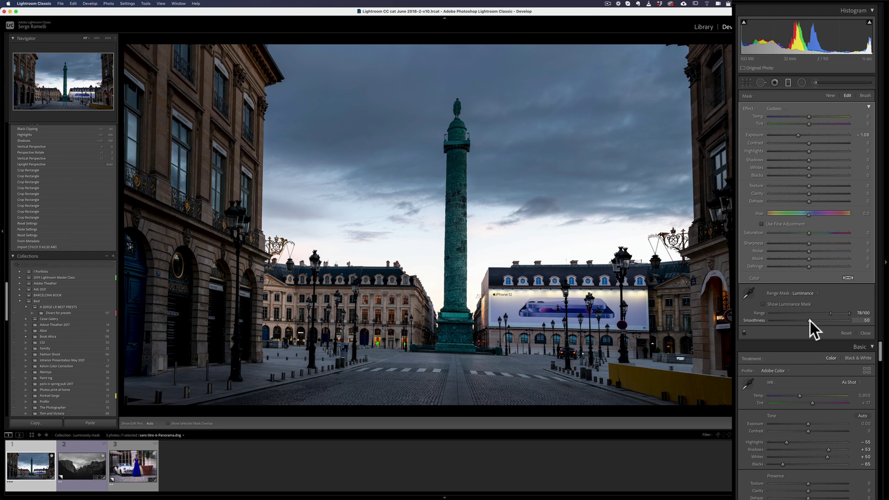
Step: Set mask smoothness to 25 and darken the sky filter exposure to -1.69
{"action": "left_click_drag", "start_coordinate": [808, 321], "coordinate": [777, 323]}
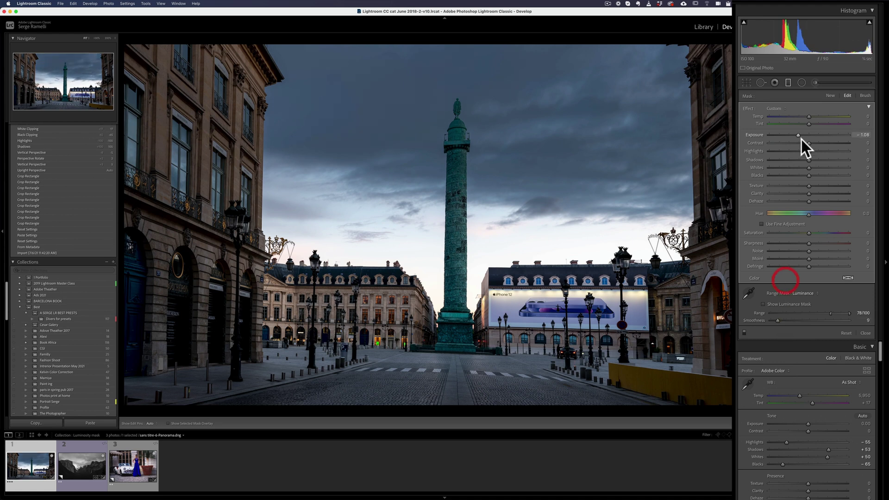
{"action": "left_click_drag", "start_coordinate": [798, 138], "coordinate": [793, 138]}
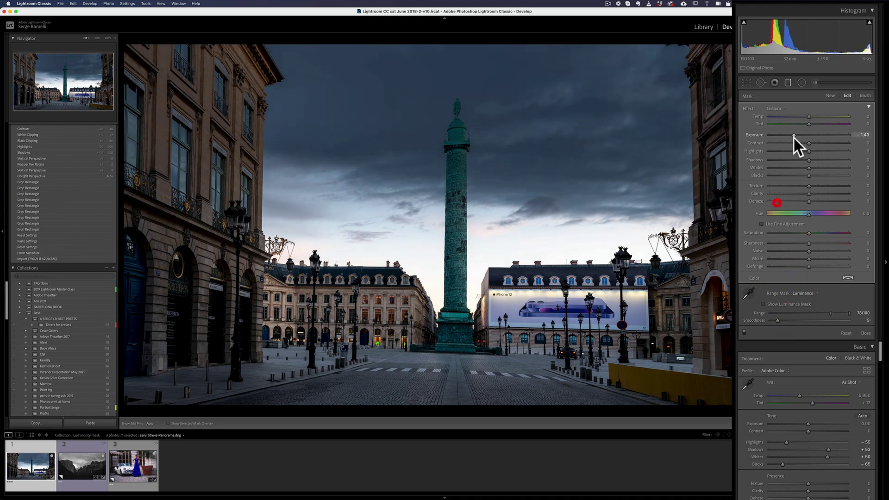
{"action": "left_click", "coordinate": [743, 334]}
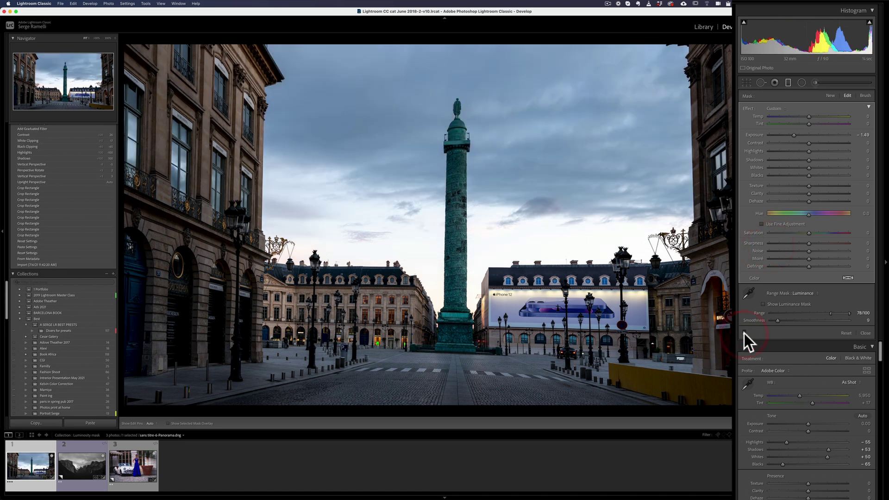
{"action": "left_click", "coordinate": [743, 334]}
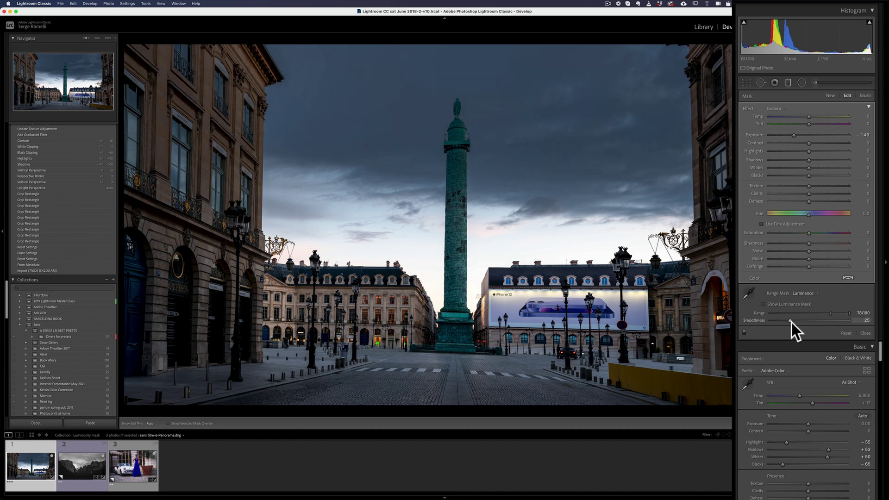
{"action": "left_click_drag", "start_coordinate": [790, 322], "coordinate": [787, 321]}
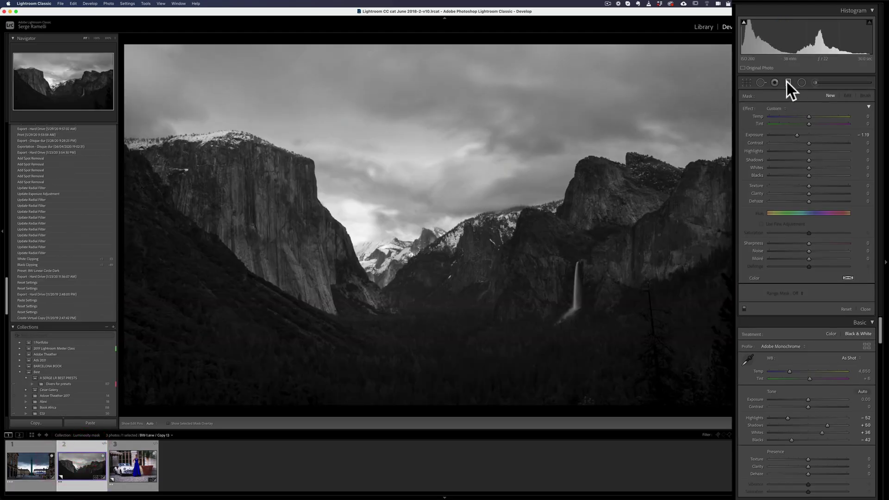
Step: Draw a gradient over the Yosemite sky and mask it to luminance range 69/100
{"action": "left_click_drag", "start_coordinate": [464, 152], "coordinate": [466, 296]}
{"action": "left_click_drag", "start_coordinate": [465, 225], "coordinate": [464, 243]}
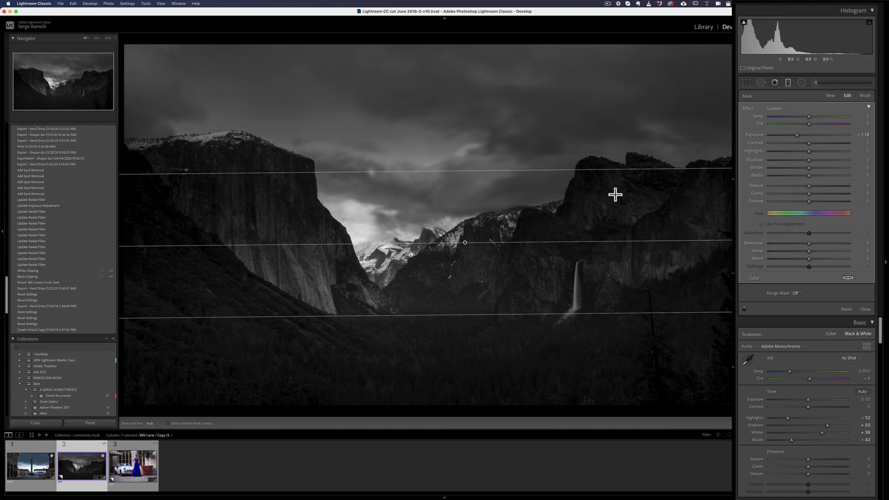
{"action": "left_click", "coordinate": [799, 293]}
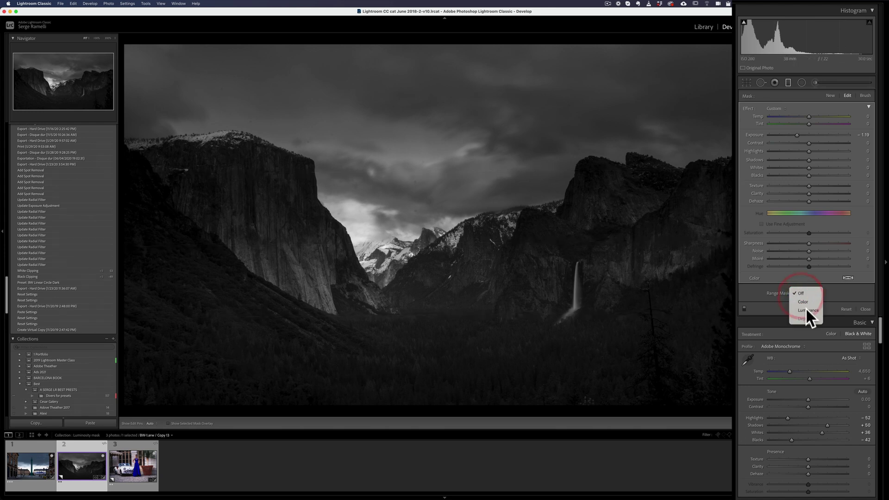
{"action": "left_click", "coordinate": [806, 310]}
{"action": "left_click_drag", "start_coordinate": [768, 314], "coordinate": [803, 322]}
{"action": "left_click", "coordinate": [810, 320]}
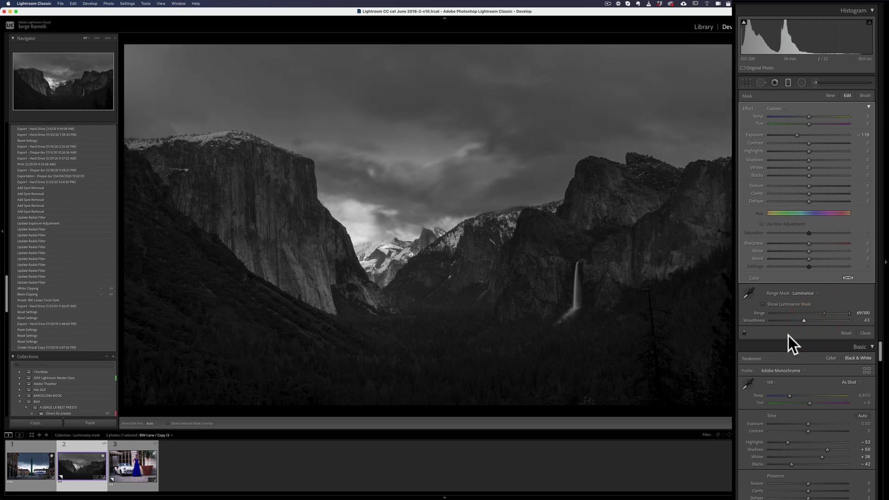
Step: Toggle the filter off and on to compare the masked sky darkening
{"action": "left_click", "coordinate": [743, 332]}
{"action": "left_click", "coordinate": [743, 333]}
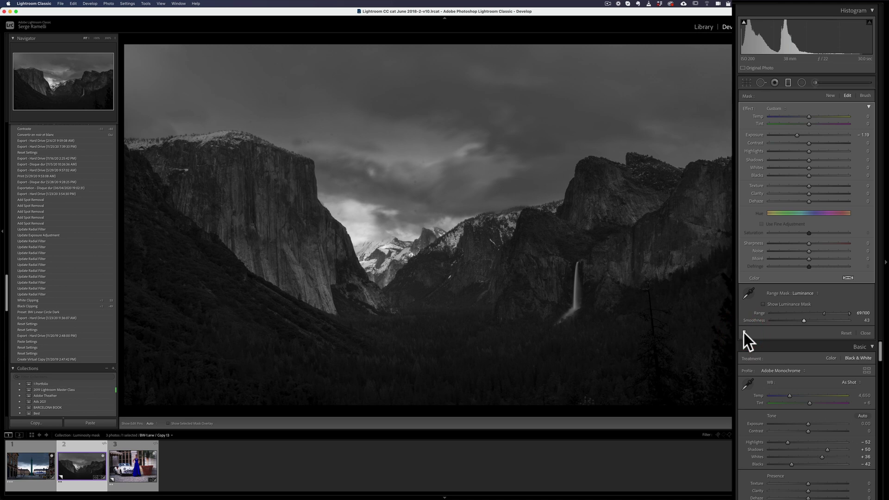
{"action": "left_click", "coordinate": [743, 333]}
{"action": "left_click", "coordinate": [743, 332]}
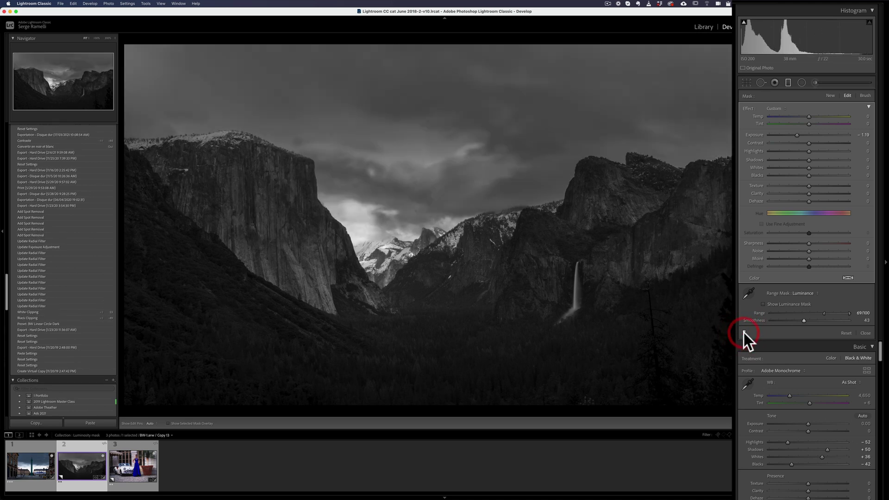
{"action": "left_click", "coordinate": [743, 332]}
Step: Add a second gradient darkening the top of the Yosemite sky
{"action": "left_click", "coordinate": [744, 332]}
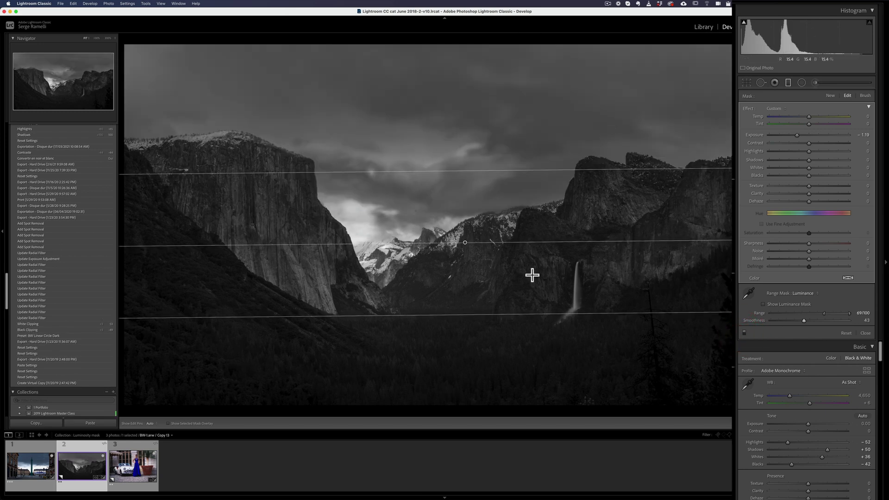
{"action": "left_click_drag", "start_coordinate": [472, 78], "coordinate": [474, 210]}
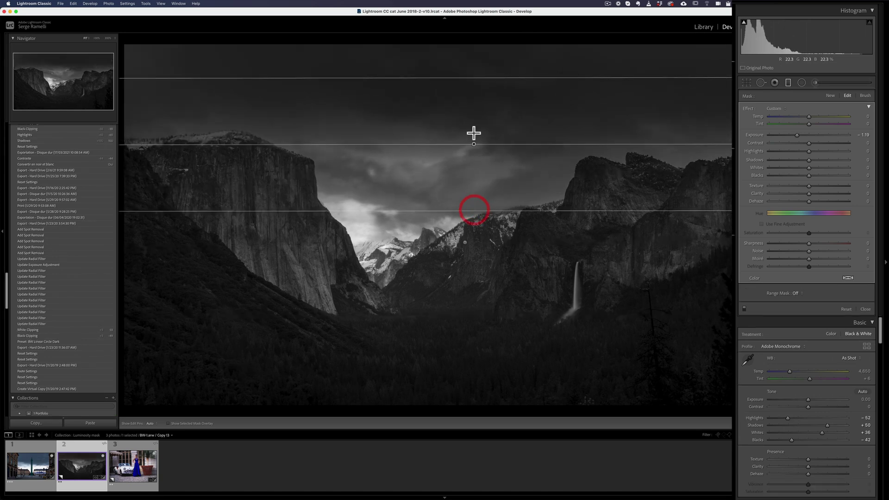
{"action": "left_click_drag", "start_coordinate": [473, 143], "coordinate": [465, 64]}
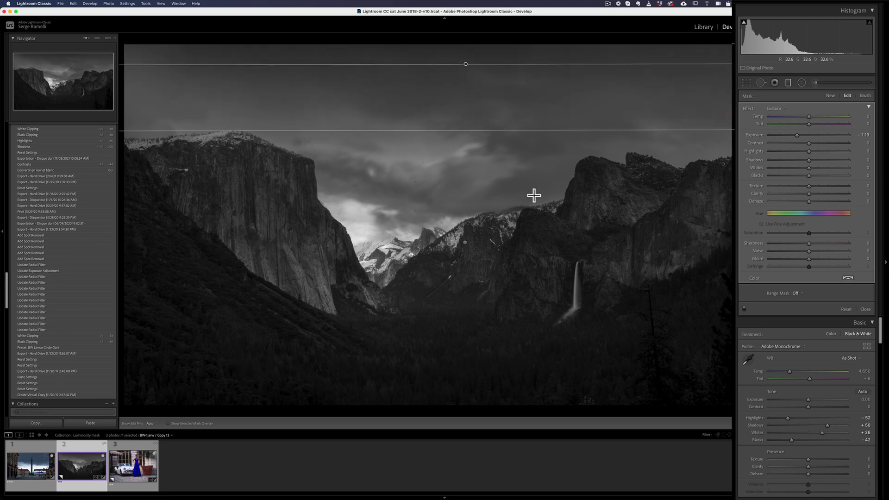
{"action": "left_click_drag", "start_coordinate": [466, 63], "coordinate": [465, 82]}
Step: Darken the valley floor with a lower gradient and raise Contrast to +38
{"action": "left_click_drag", "start_coordinate": [445, 377], "coordinate": [448, 285]}
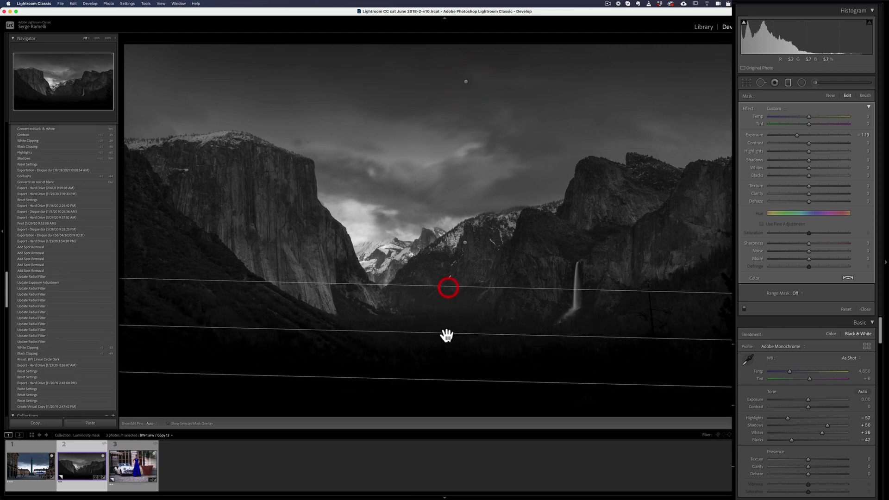
{"action": "left_click_drag", "start_coordinate": [447, 333], "coordinate": [441, 383]}
{"action": "left_click", "coordinate": [754, 423]}
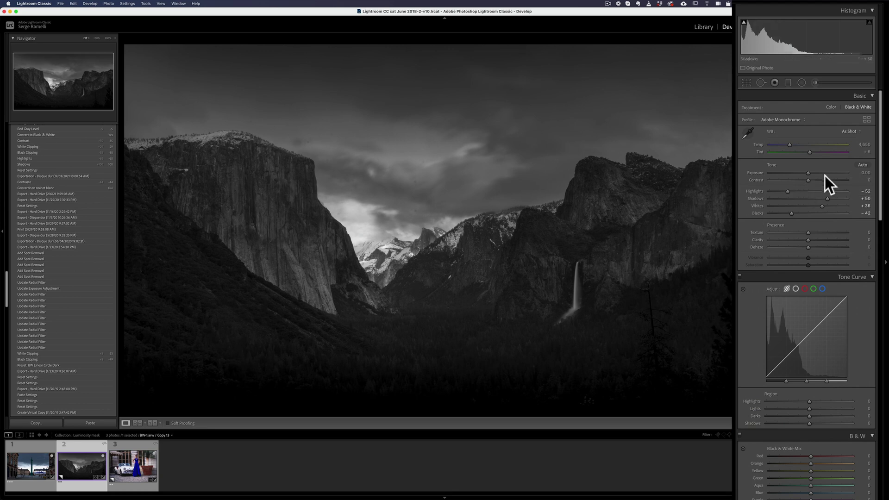
{"action": "left_click", "coordinate": [822, 180]}
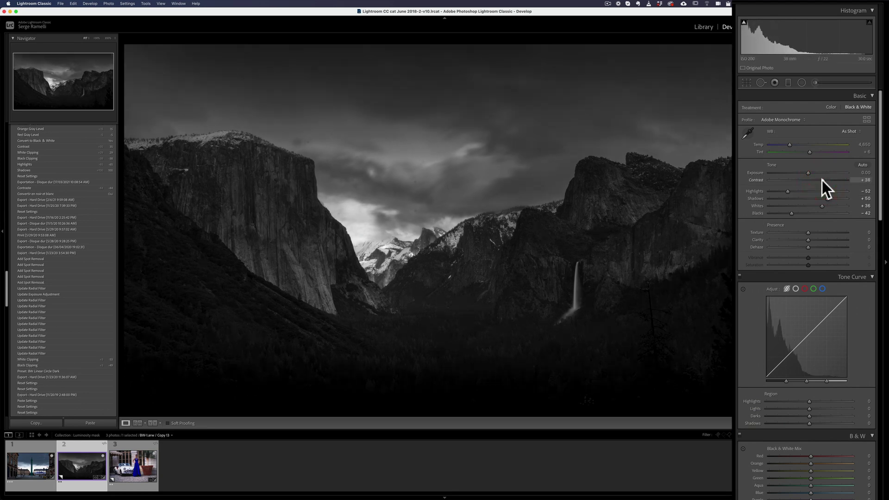
Step: Toggle the sky gradient off and on to compare before and after
{"action": "left_click", "coordinate": [787, 82]}
{"action": "left_click", "coordinate": [744, 307]}
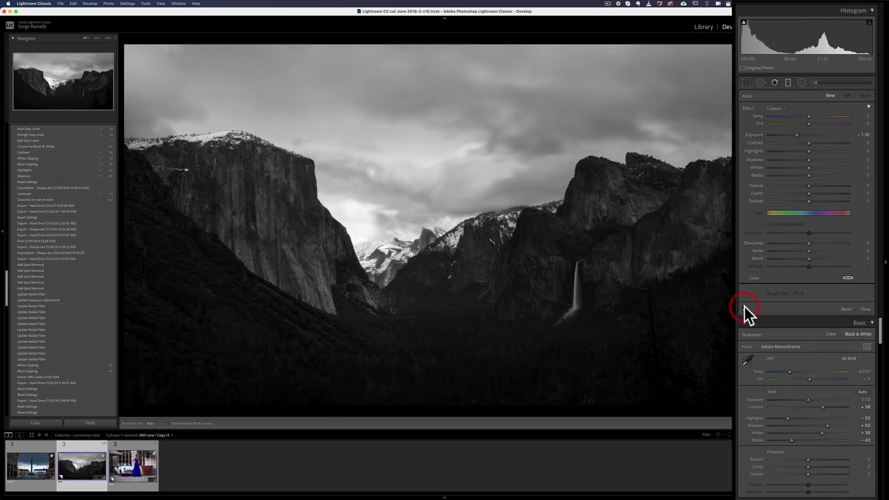
{"action": "left_click", "coordinate": [744, 307]}
{"action": "left_click", "coordinate": [744, 306]}
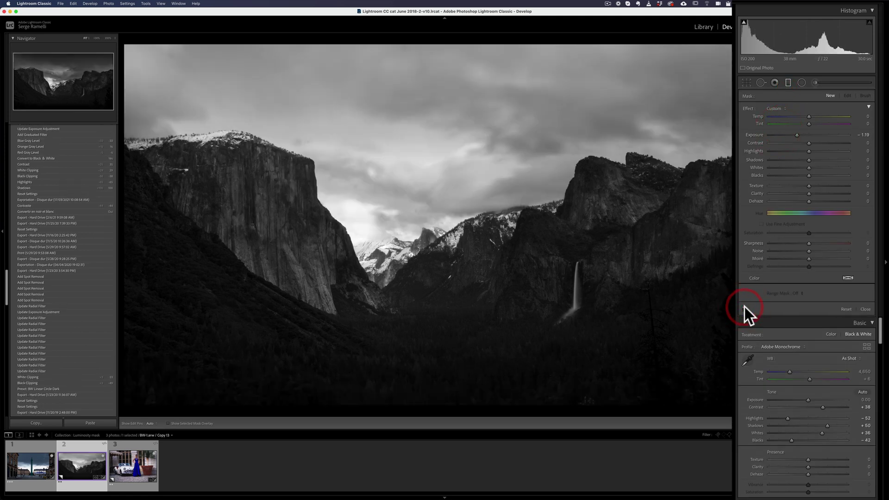
{"action": "left_click", "coordinate": [745, 307]}
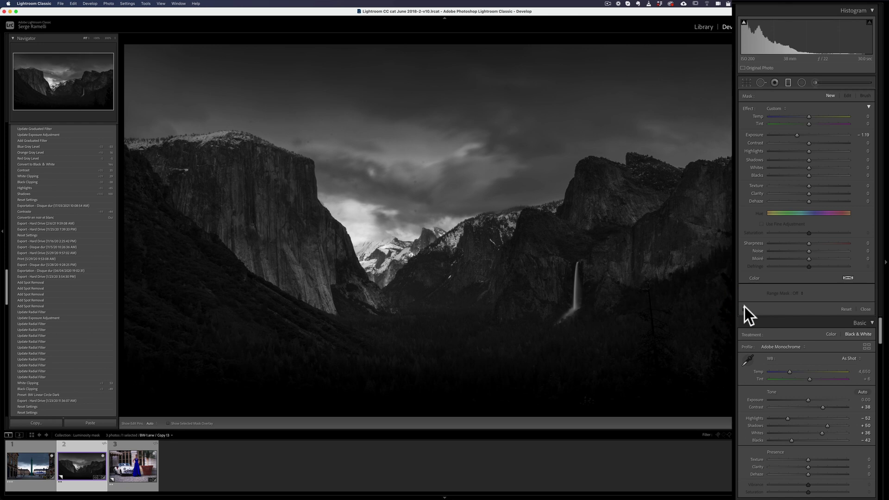
{"action": "left_click", "coordinate": [786, 84]}
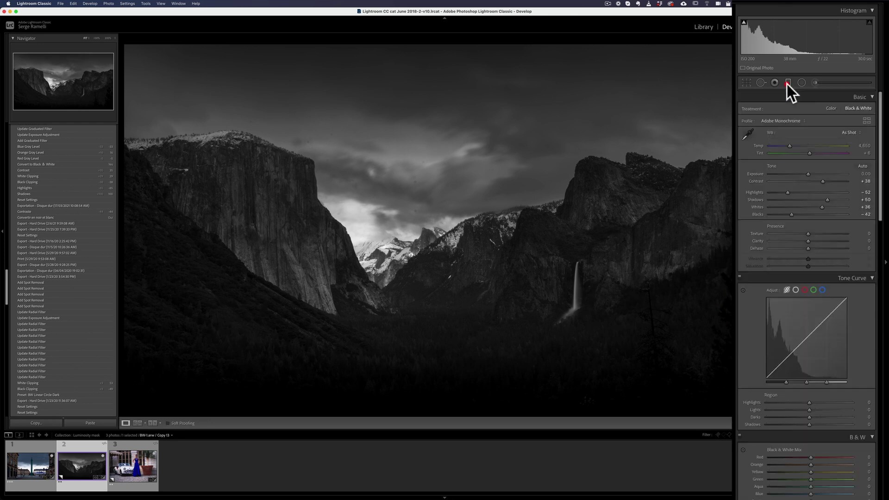
{"action": "left_click", "coordinate": [789, 83]}
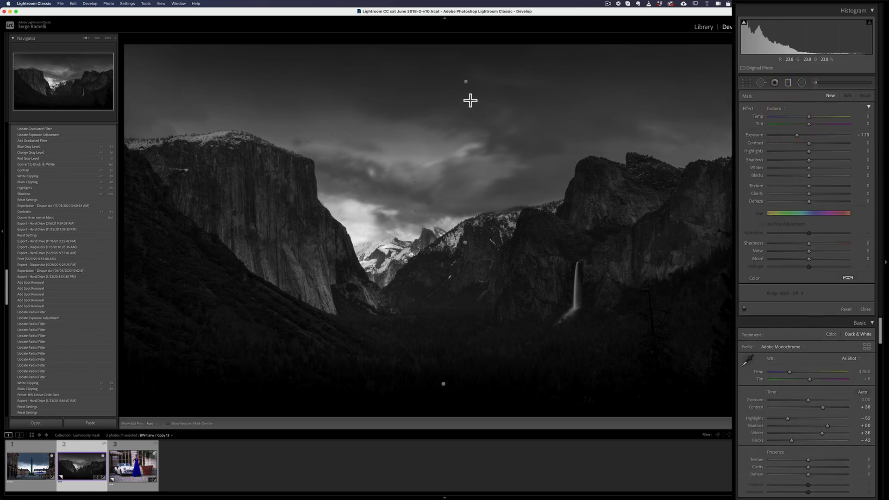
Step: Restrict the sky gradient to the brightest tones, luminance range about 74, then open the blue-dress photo
{"action": "left_click", "coordinate": [465, 241]}
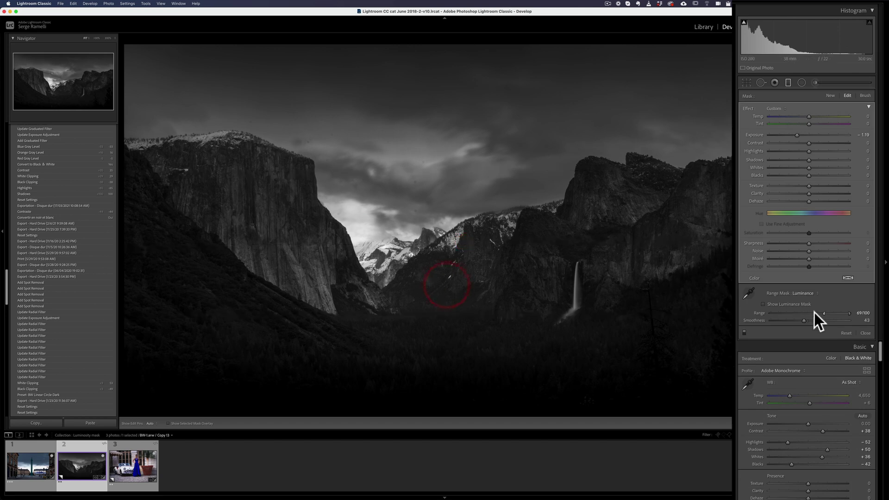
{"action": "left_click_drag", "start_coordinate": [820, 313], "coordinate": [749, 305]}
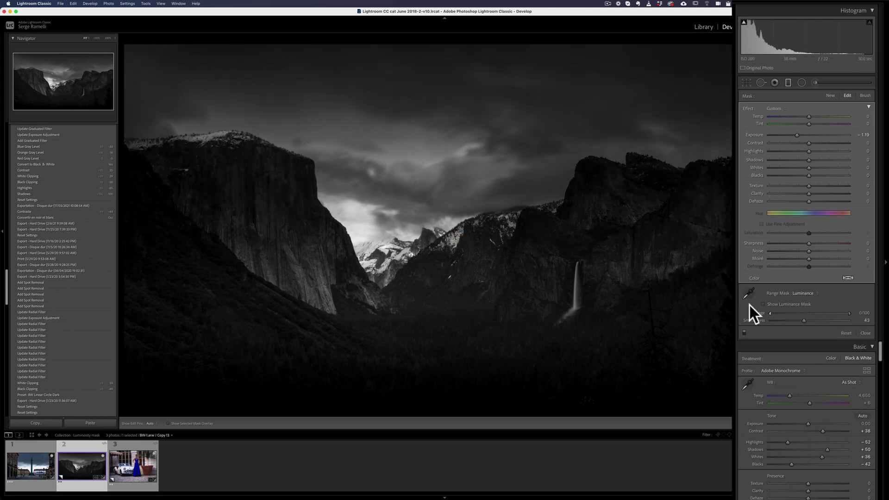
{"action": "left_click_drag", "start_coordinate": [748, 305], "coordinate": [823, 304]}
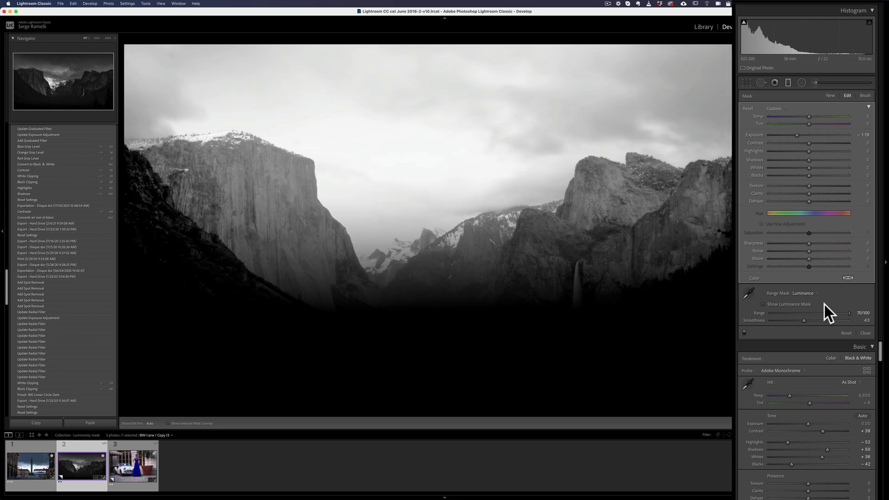
{"action": "left_click_drag", "start_coordinate": [824, 304], "coordinate": [828, 304]}
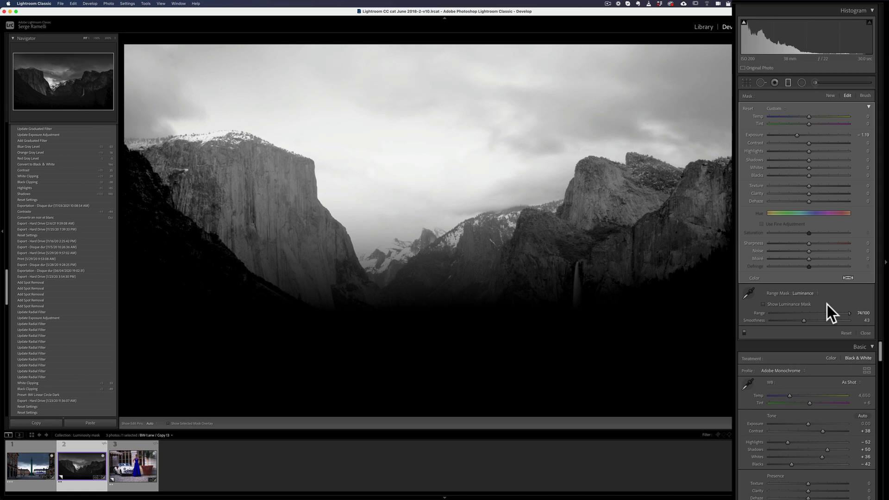
{"action": "left_click_drag", "start_coordinate": [826, 304], "coordinate": [826, 304]}
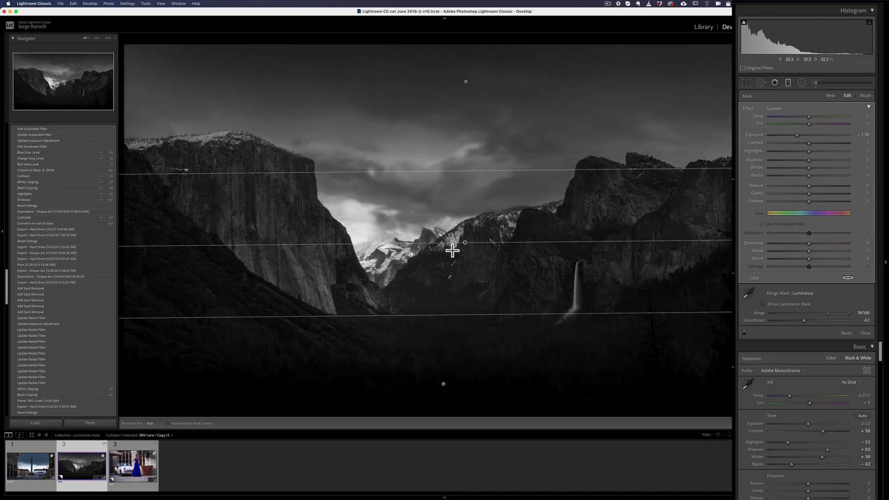
{"action": "left_click", "coordinate": [144, 448]}
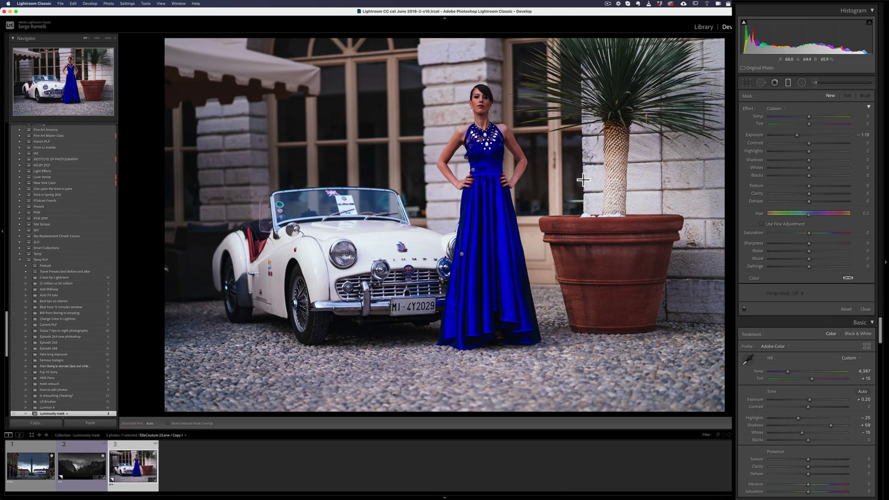
Step: Delete the two old gradients on the car photo and reset mask exposure to zero
{"action": "left_click", "coordinate": [472, 169]}
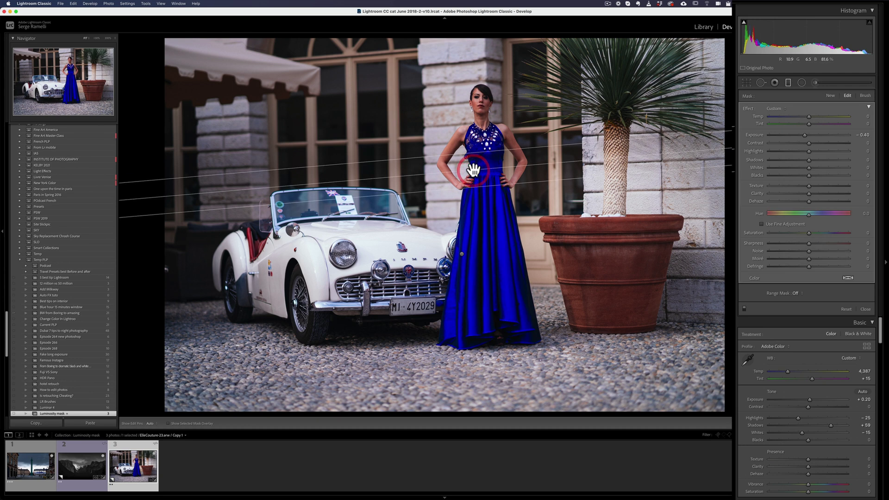
{"action": "key", "text": "Delete"}
{"action": "left_click", "coordinate": [463, 253]}
{"action": "key", "text": "Delete"}
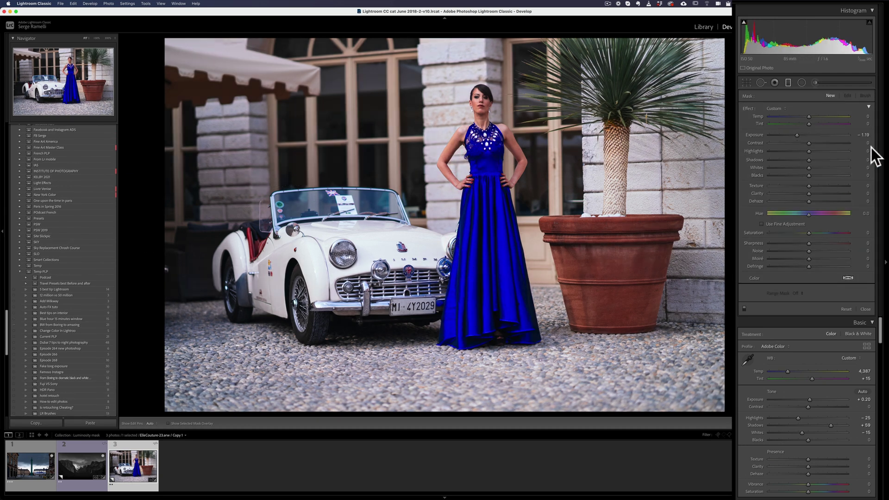
{"action": "double_click", "coordinate": [748, 107]}
Step: Give the radial filter a Hue shift of 110.5 and Feather 0, positioned over the gown
{"action": "left_click", "coordinate": [775, 83]}
{"action": "left_click", "coordinate": [495, 221]}
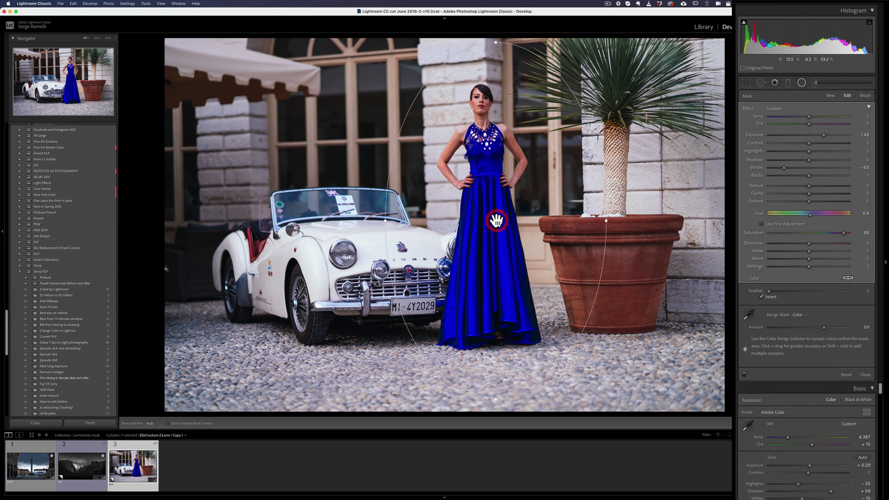
{"action": "key", "text": "Delete"}
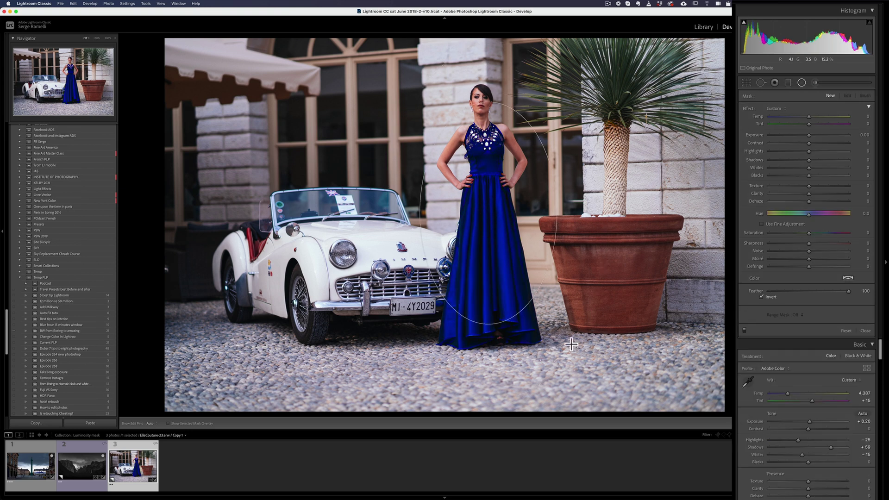
{"action": "key", "text": "ctrl+z"}
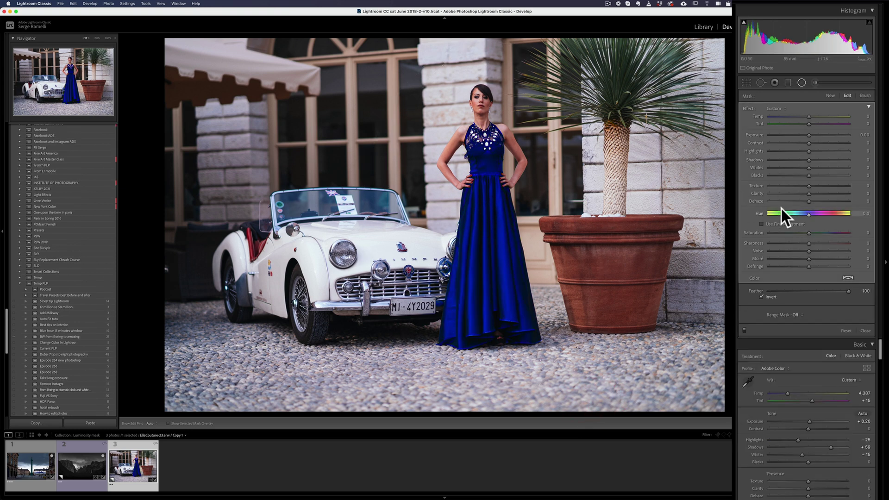
{"action": "left_click_drag", "start_coordinate": [809, 213], "coordinate": [832, 215]}
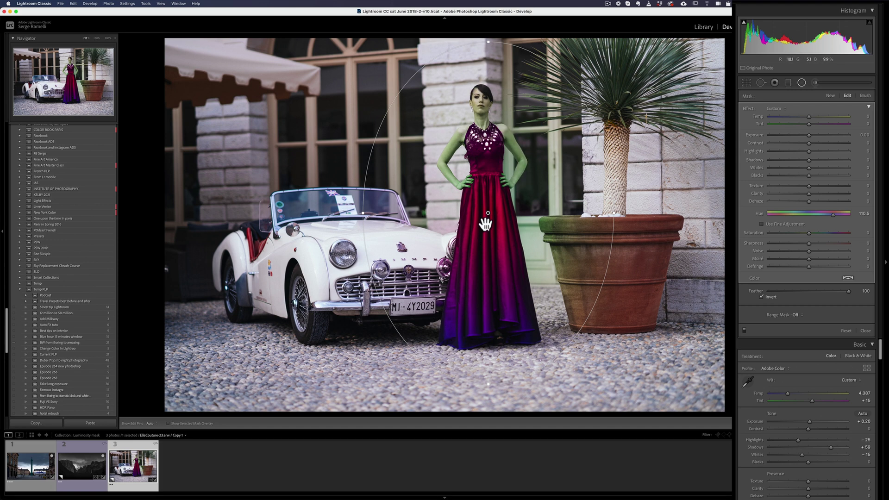
{"action": "left_click_drag", "start_coordinate": [487, 213], "coordinate": [490, 196]}
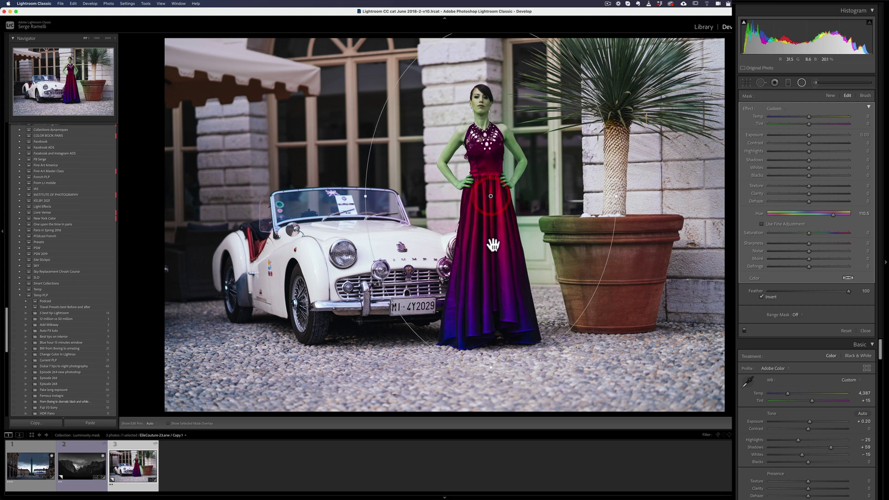
{"action": "left_click_drag", "start_coordinate": [848, 292], "coordinate": [766, 292]}
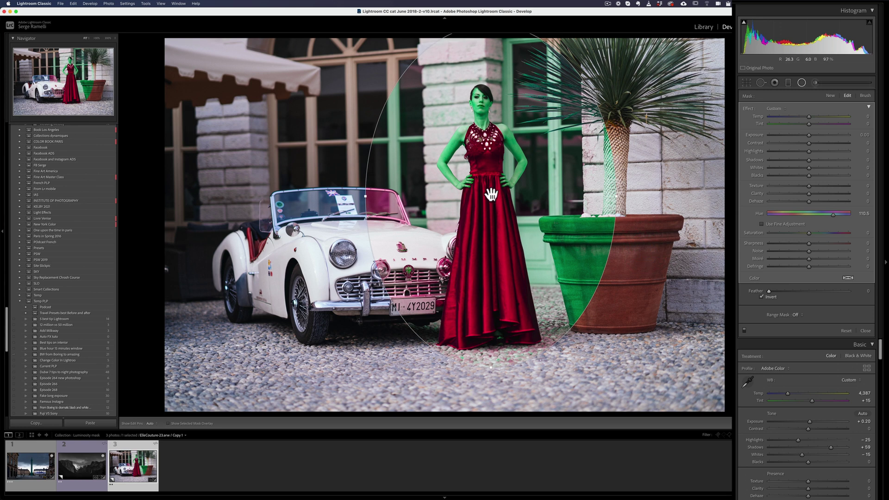
{"action": "left_click_drag", "start_coordinate": [490, 194], "coordinate": [489, 235]}
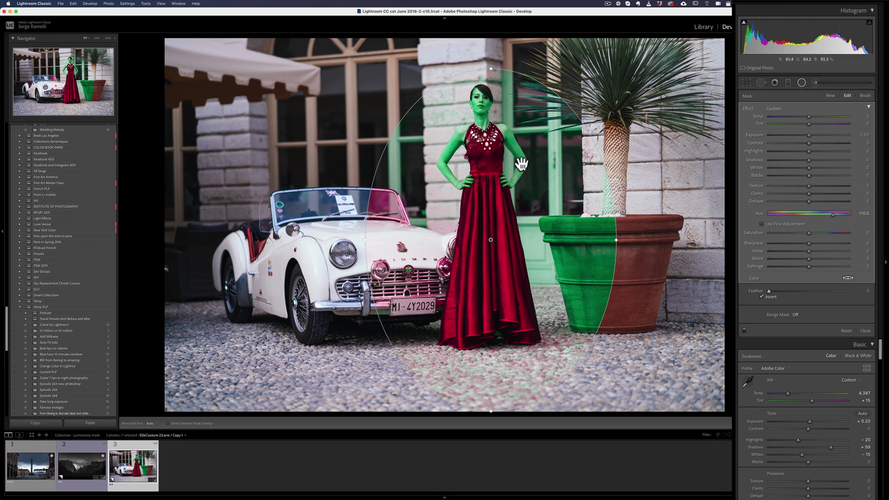
{"action": "left_click", "coordinate": [797, 315]}
Step: Set a Color range mask sampled from the dress with the eyedropper
{"action": "left_click", "coordinate": [802, 323]}
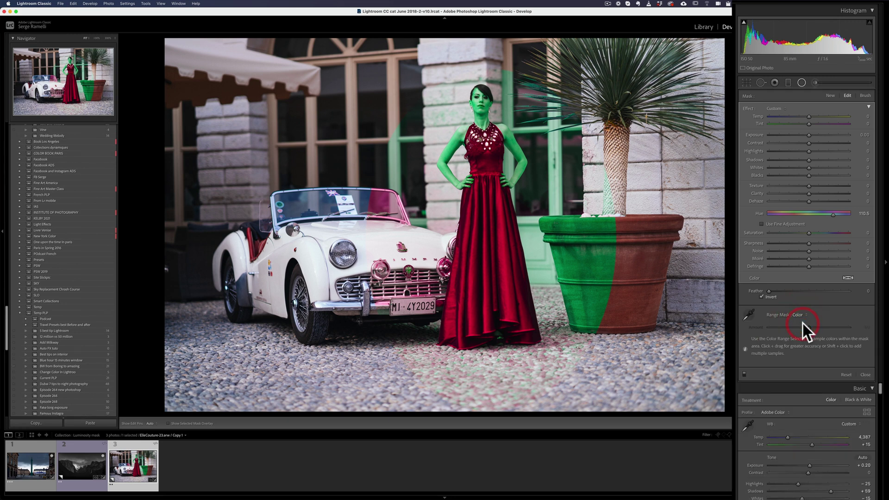
{"action": "left_click", "coordinate": [749, 315]}
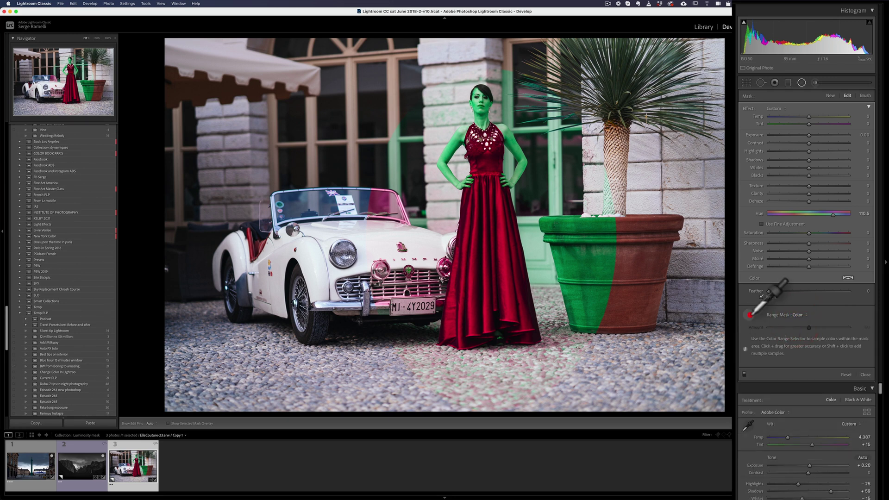
{"action": "left_click", "coordinate": [501, 222]}
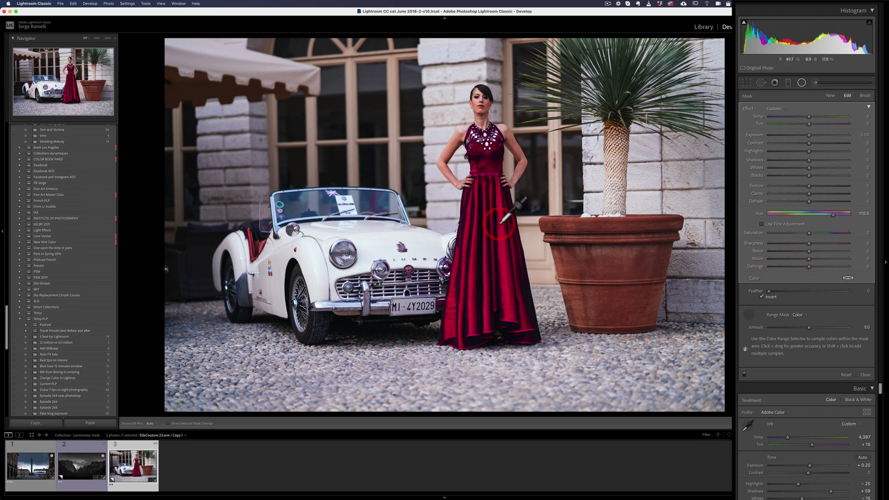
Step: Compare the dress colour change on and off, then move Hue to 21.3
{"action": "left_click", "coordinate": [744, 375]}
{"action": "left_click", "coordinate": [744, 375]}
{"action": "left_click", "coordinate": [744, 375]}
{"action": "left_click", "coordinate": [744, 375]}
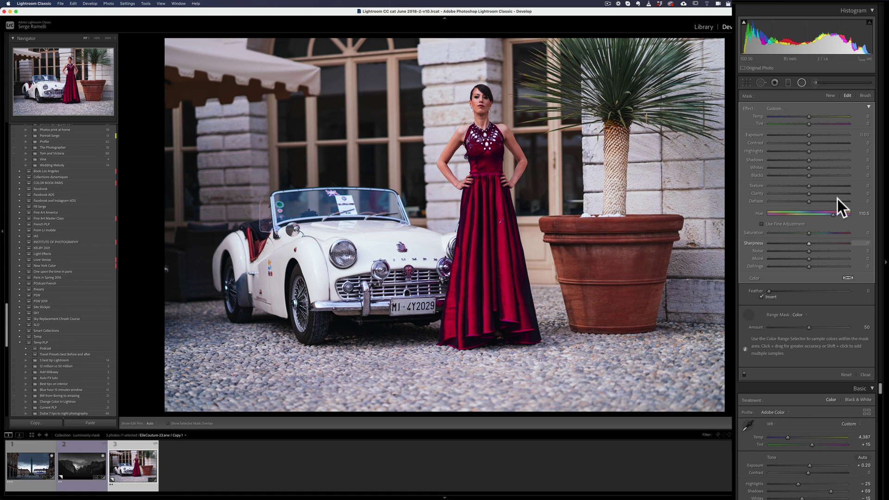
{"action": "left_click_drag", "start_coordinate": [834, 215], "coordinate": [813, 223]}
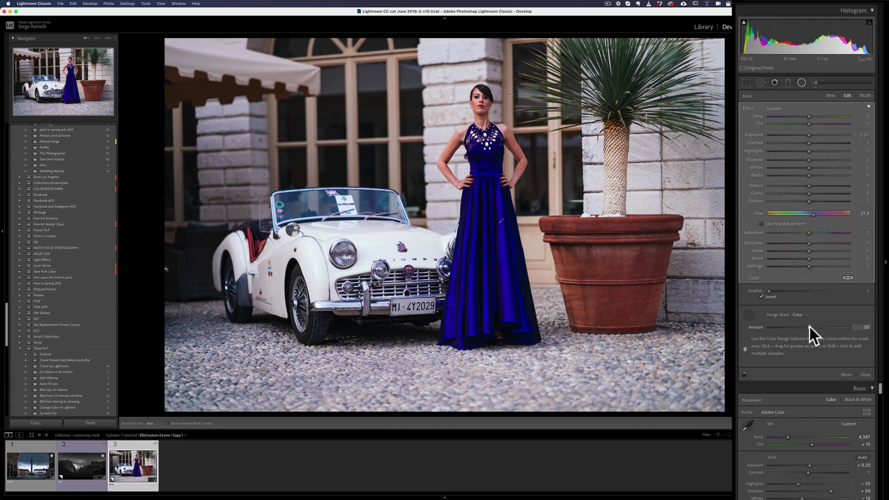
Step: Set the radial filter Hue to 115.1 and the colour range Amount to 75
{"action": "left_click", "coordinate": [814, 215]}
{"action": "left_click_drag", "start_coordinate": [815, 215], "coordinate": [834, 218]}
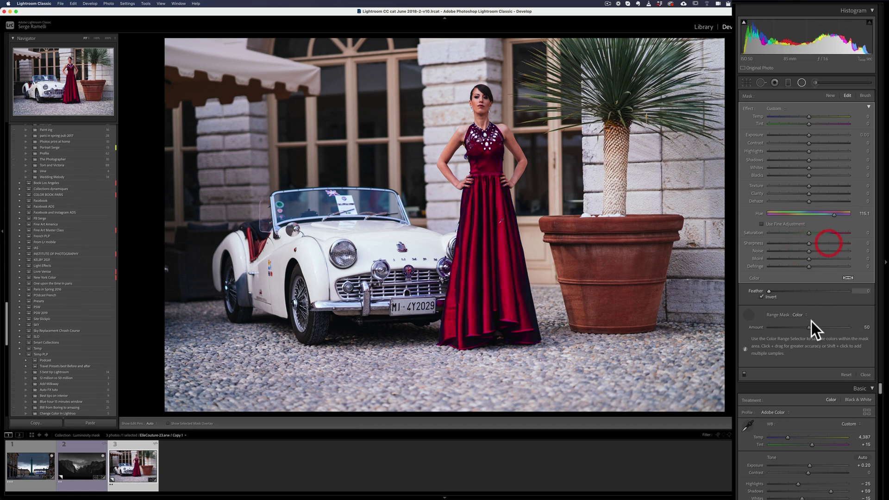
{"action": "left_click_drag", "start_coordinate": [809, 327], "coordinate": [828, 331]}
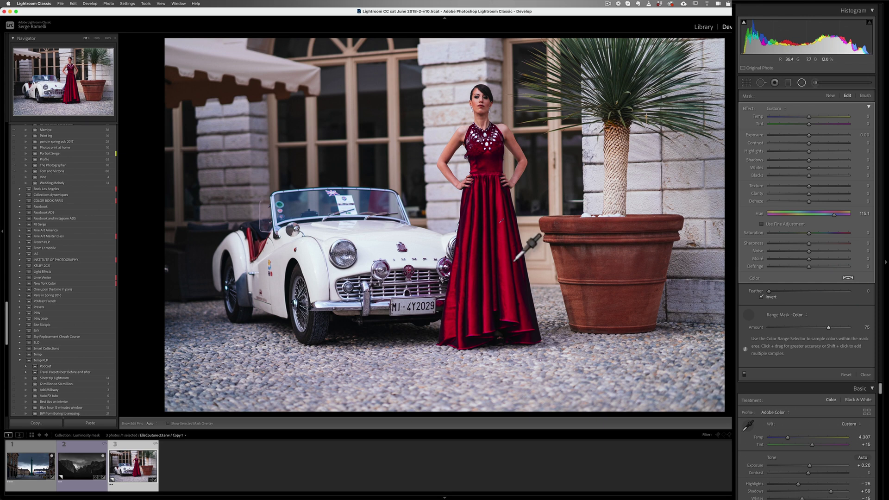
{"action": "key", "text": "alt"}
{"action": "left_click_drag", "start_coordinate": [827, 327], "coordinate": [827, 326]}
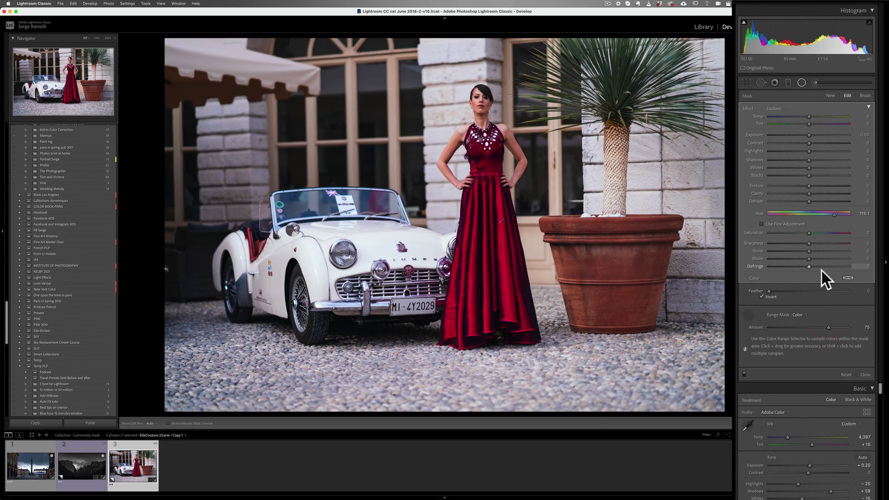
Step: Toggle the radial filter off and on to compare, leaving the red gown applied
{"action": "left_click", "coordinate": [743, 374]}
{"action": "left_click", "coordinate": [744, 374]}
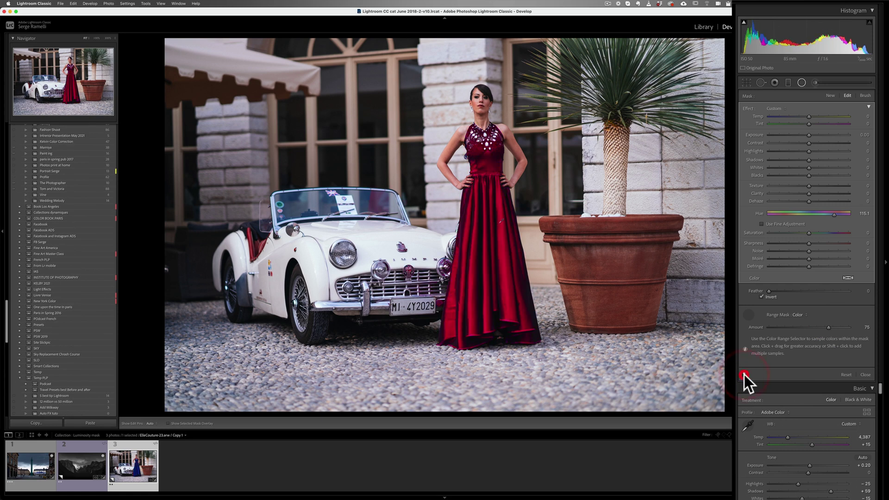
{"action": "left_click", "coordinate": [743, 374]}
{"action": "left_click", "coordinate": [743, 374]}
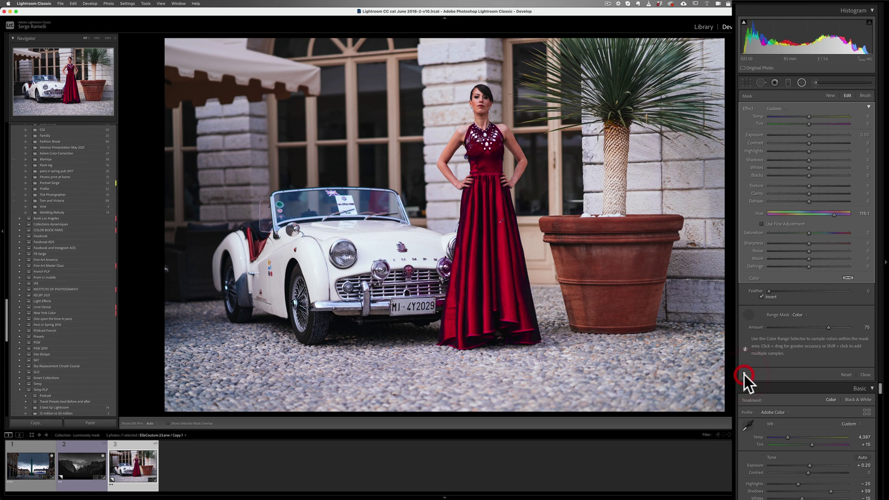
{"action": "left_click", "coordinate": [743, 374]}
{"action": "left_click", "coordinate": [743, 374]}
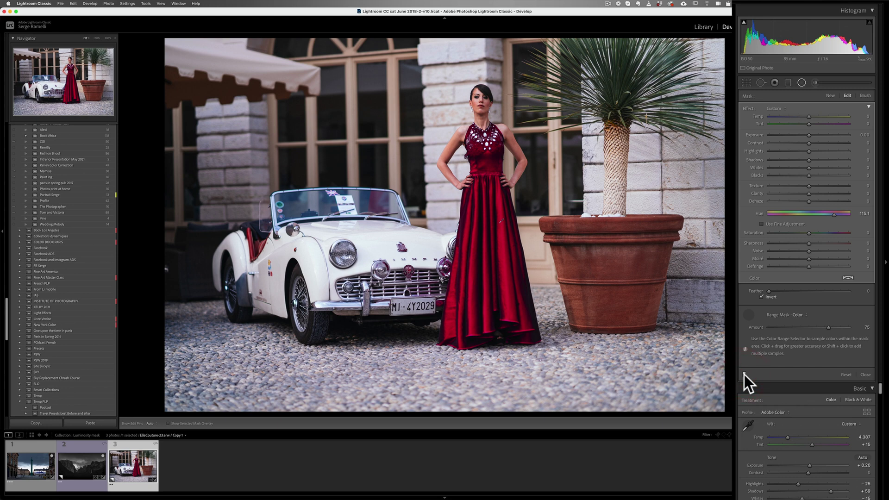